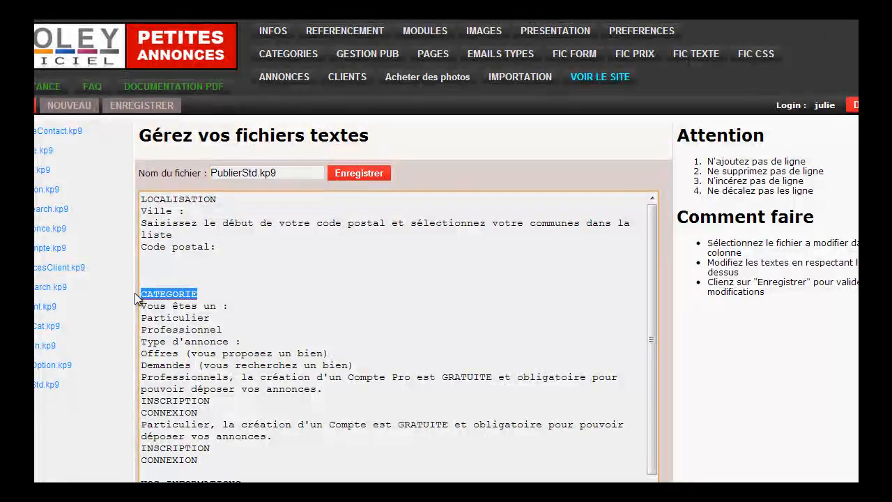
Replace the CATEGORIE heading with SITUATION in PublierStd.kp9 and save the file.
text(SITUATION)
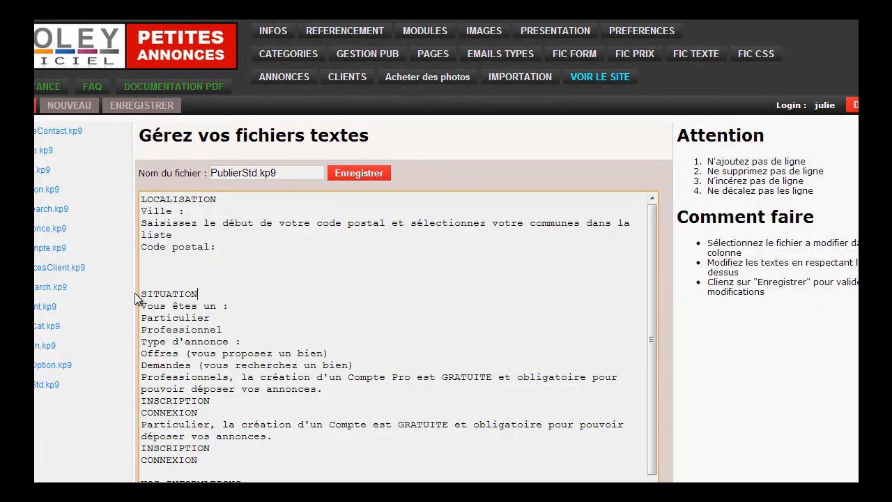
click(359, 177)
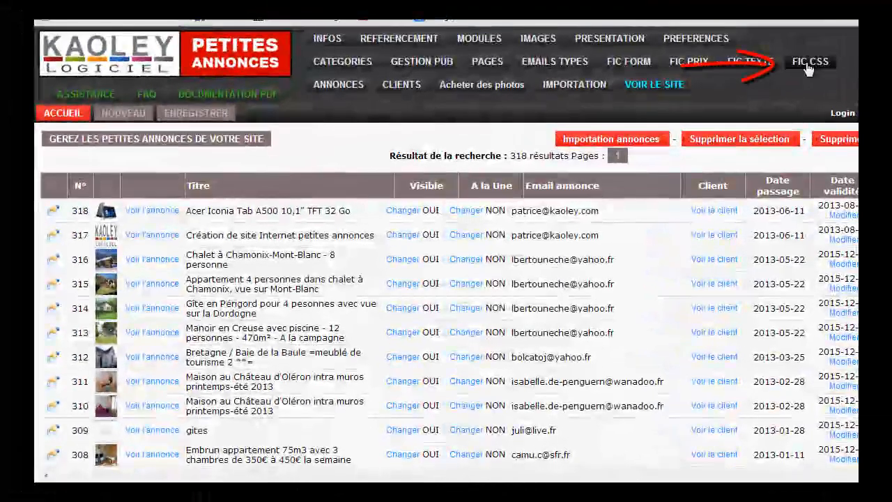
Open the perso.css style file and search it for "publiers".
click(809, 62)
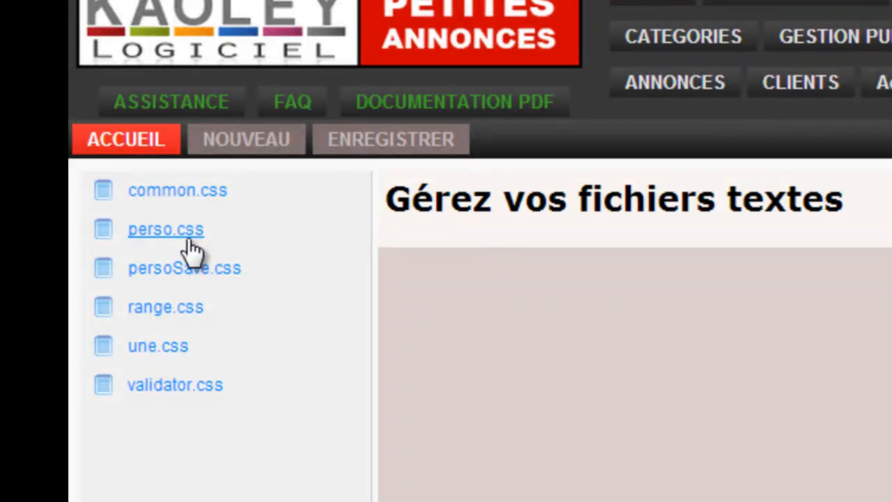
click(190, 240)
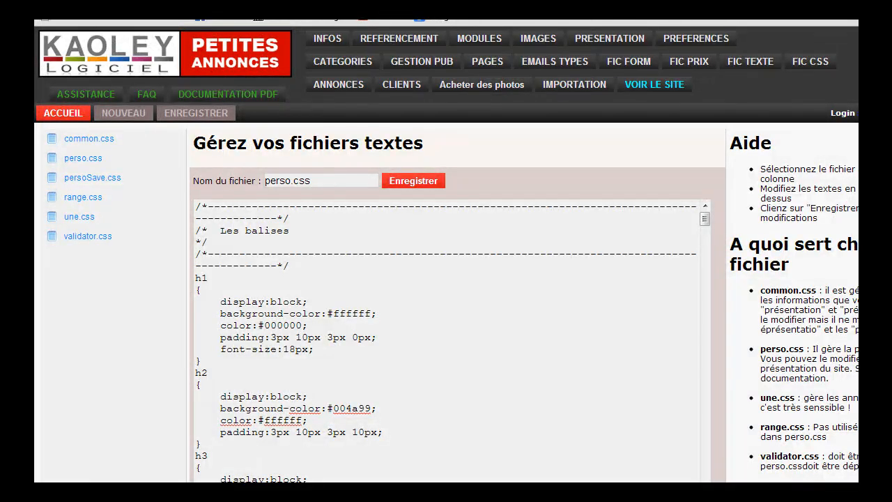
key(ctrl+f)
text(publiers)
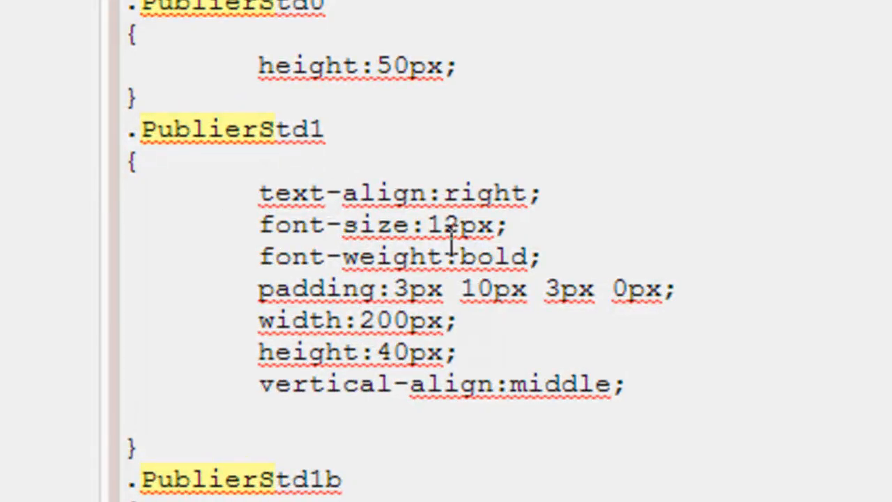
Set the font-size of the .PublierStd1 style to 16px.
click(461, 226)
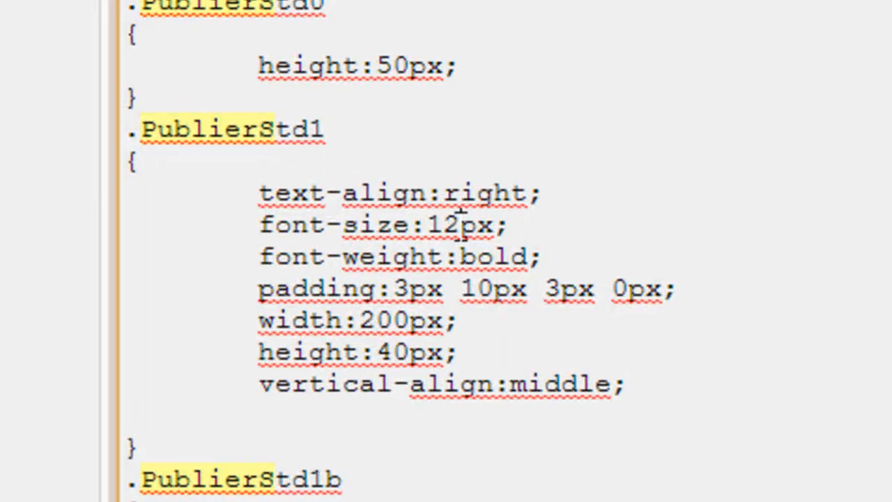
key(BackSpace)
key(BackSpace)
text(16)
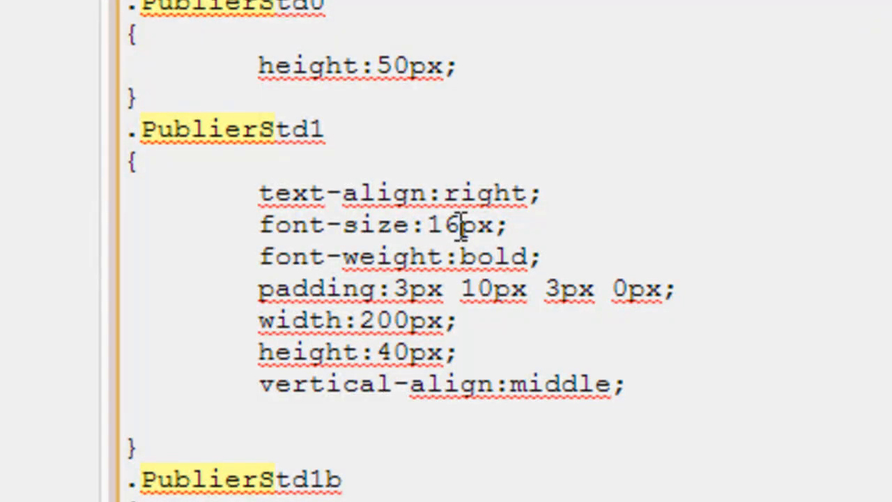
Add the line "font-family:Comic Sans MS;" below the font size in .PublierStd1 and save perso.css.
click(541, 224)
key(Return)
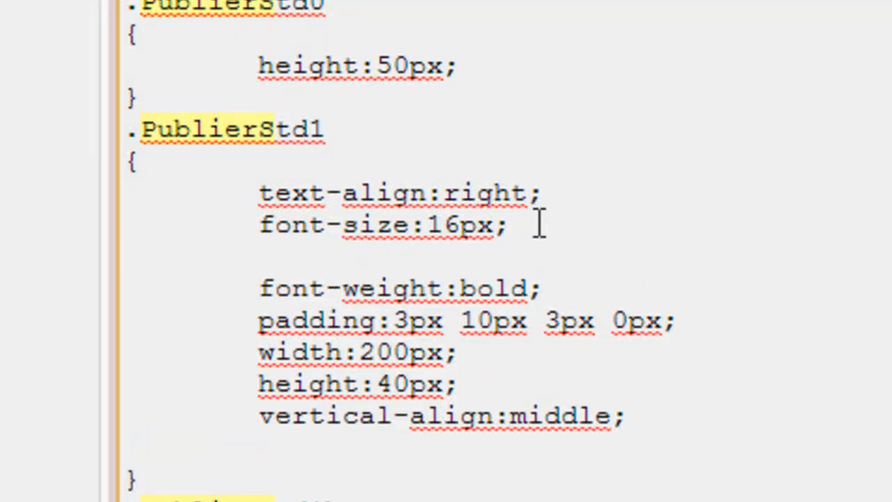
key(Tab)
key(BackSpace)
text(font)
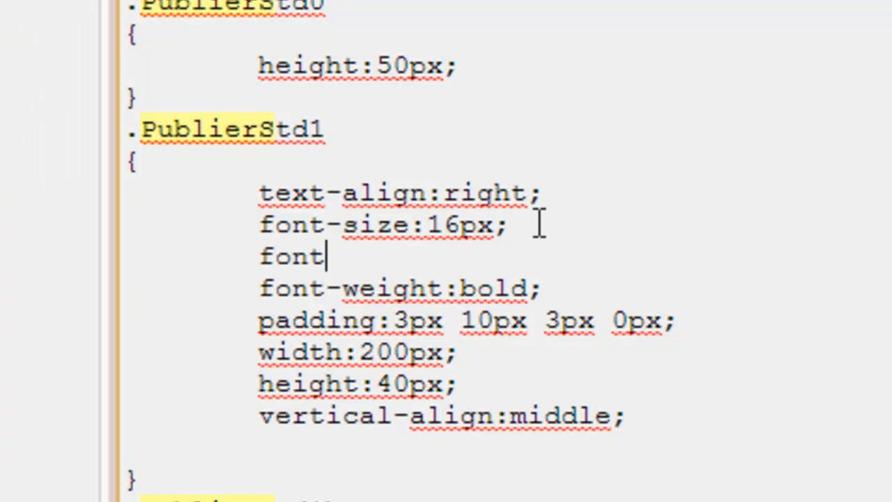
text(-fam)
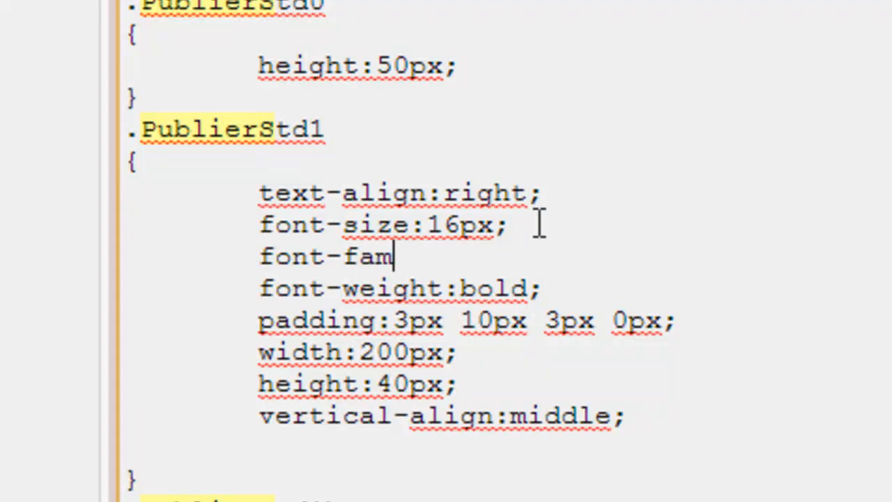
text(ily:Comic San)
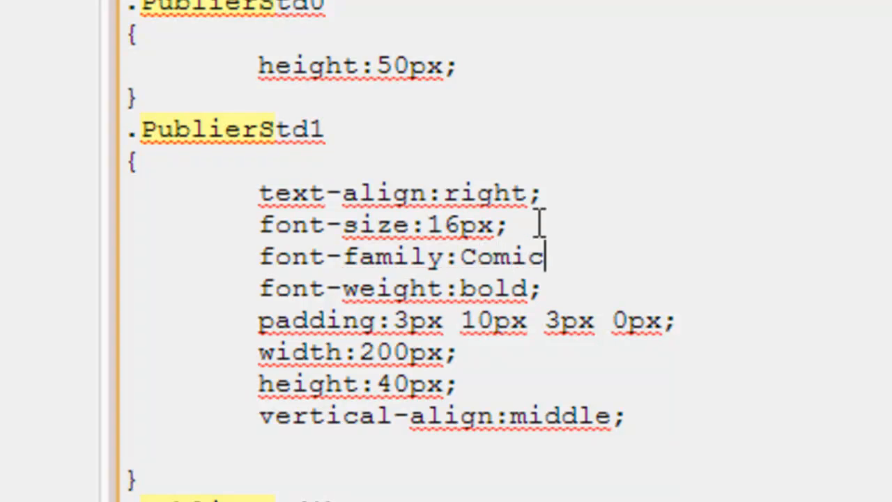
text(s MS)
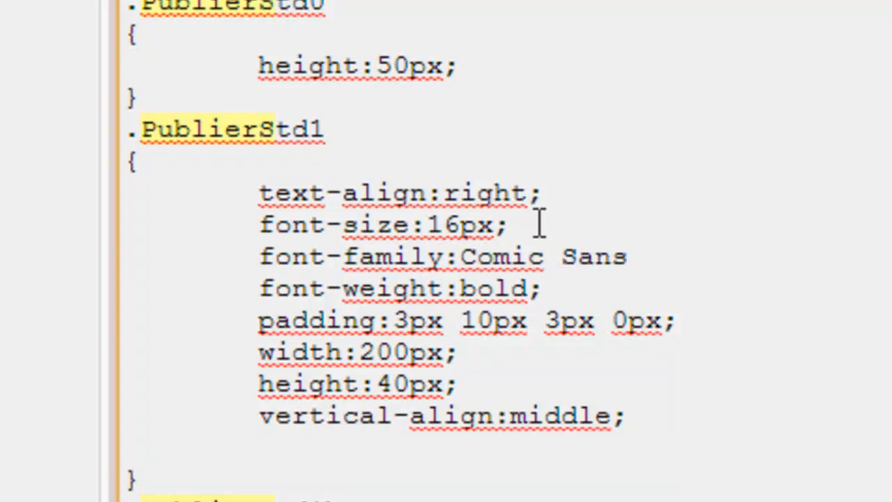
text(;)
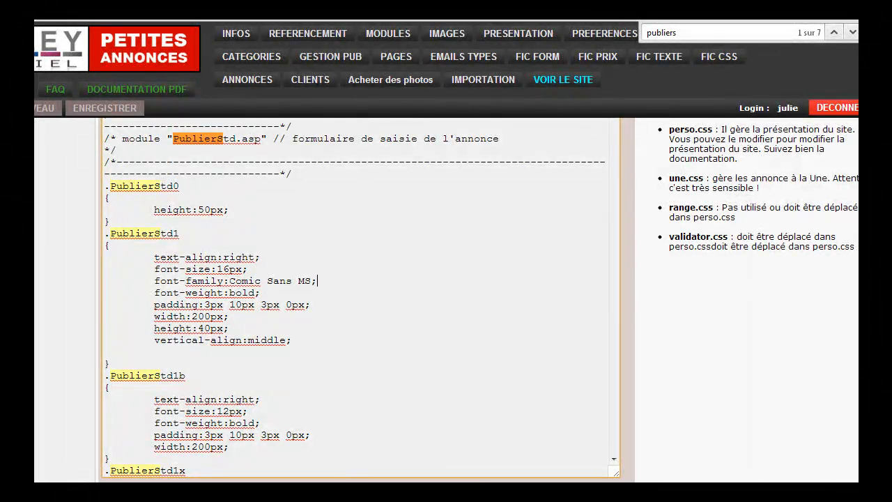
scroll(358, 182, up, 5)
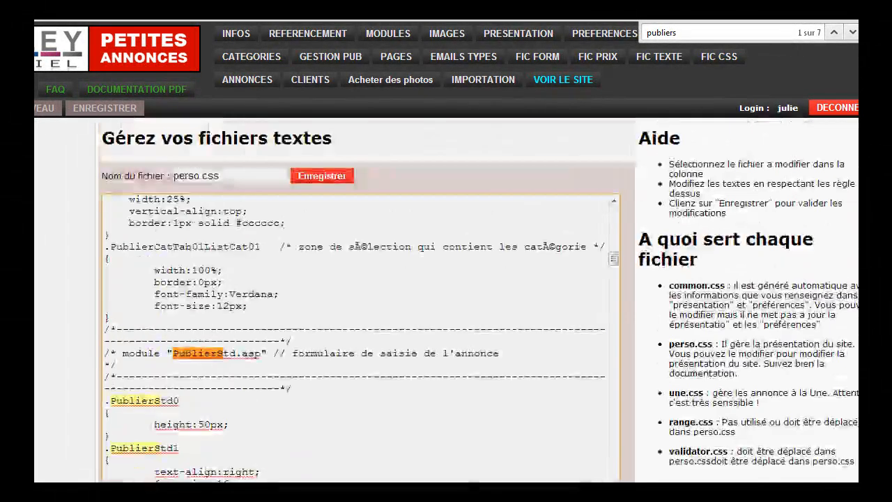
click(342, 177)
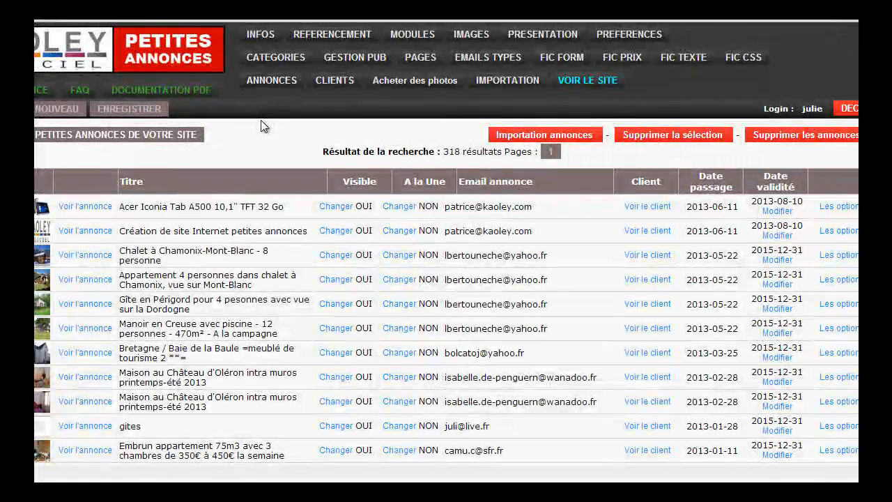
Open the complementary data file prix3.kp5 of the Chaussures category from the category list.
click(276, 58)
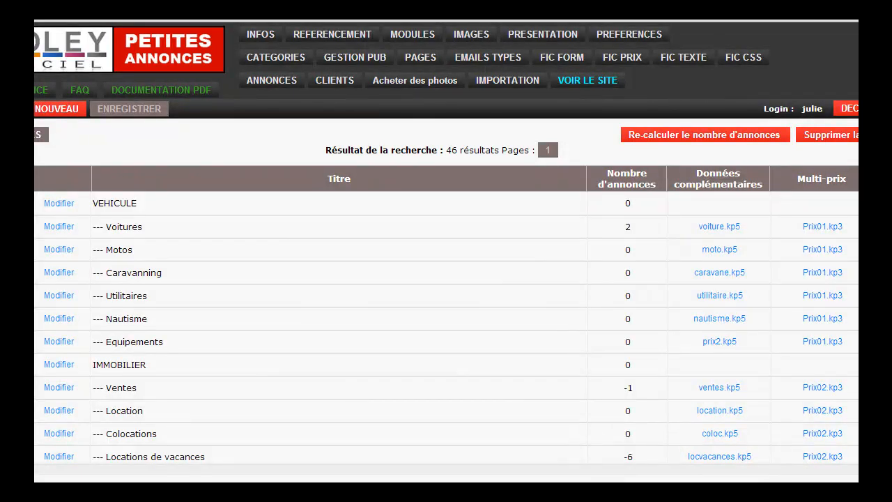
scroll(532, 408, down, 5)
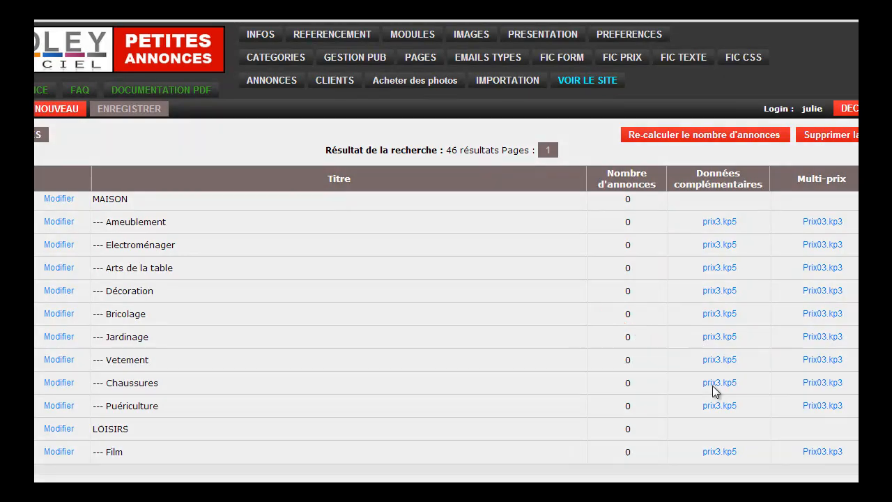
click(714, 385)
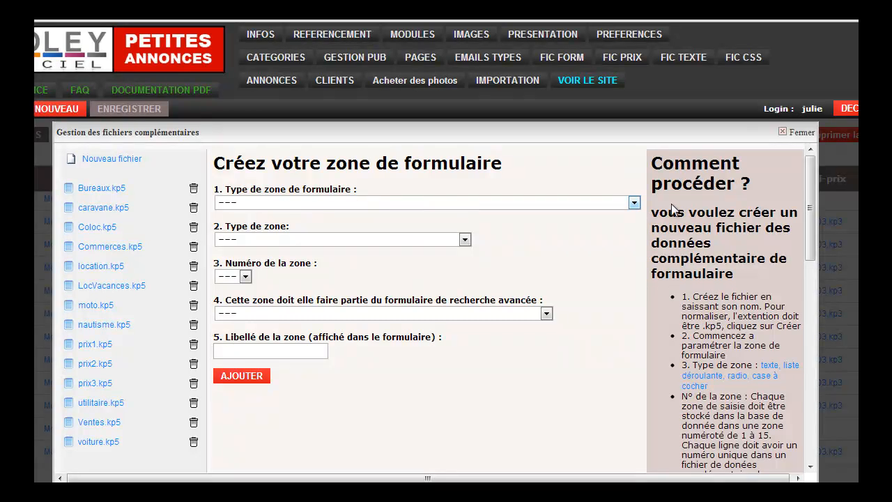
Define a form zone of type "Selection liste automatique (numérique)", with data type "Numérique (Entier)" and zone number 1.
click(634, 203)
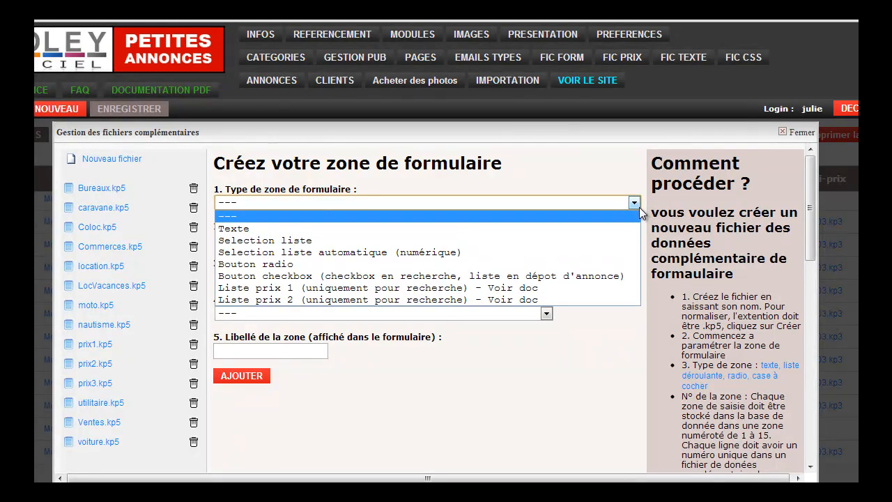
click(555, 251)
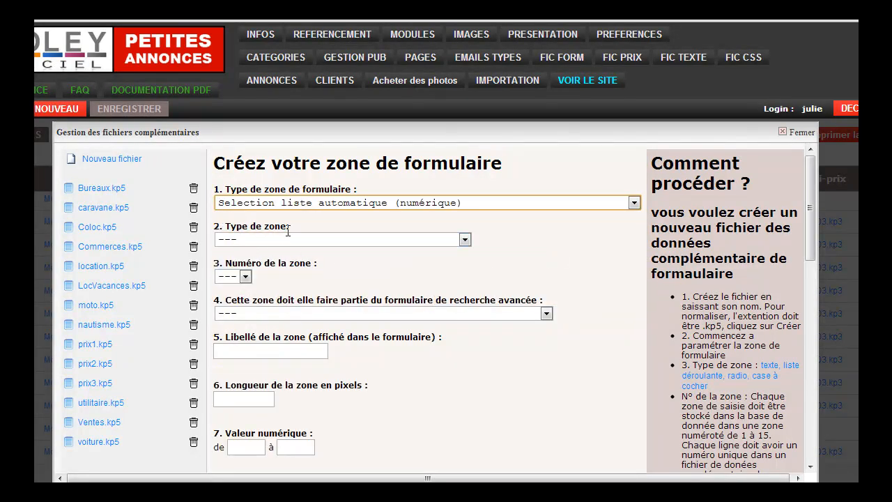
click(464, 245)
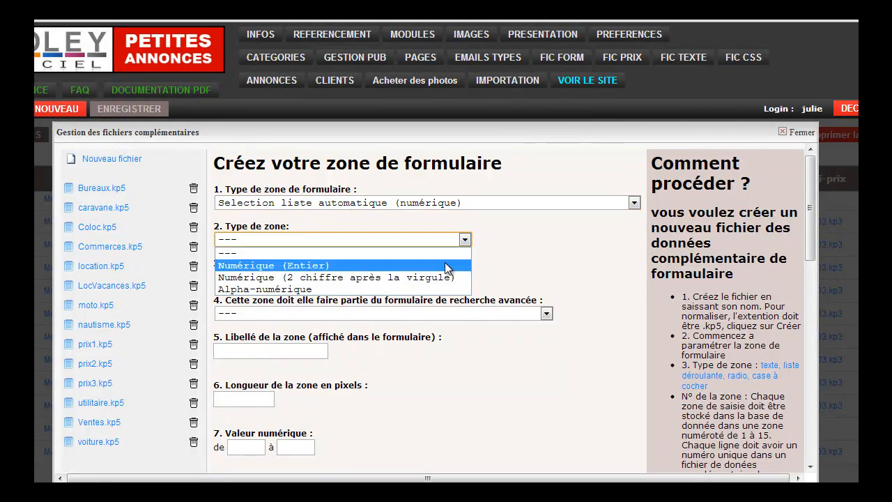
click(445, 264)
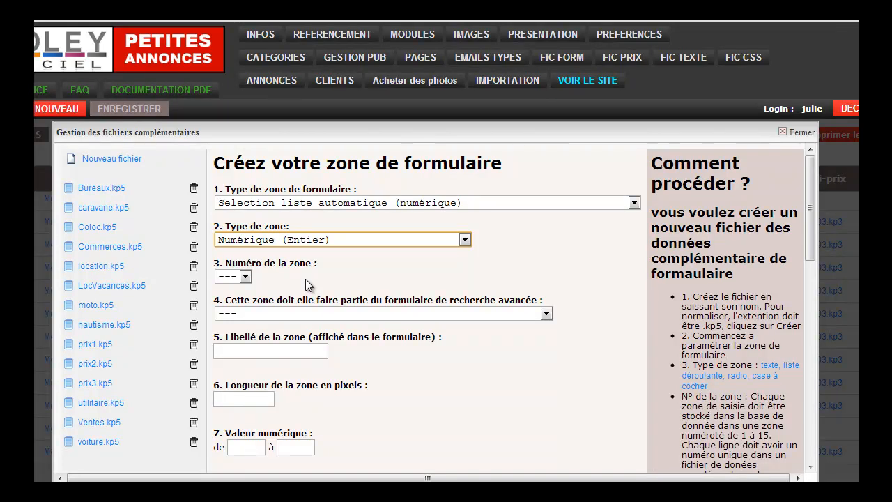
click(244, 277)
click(231, 302)
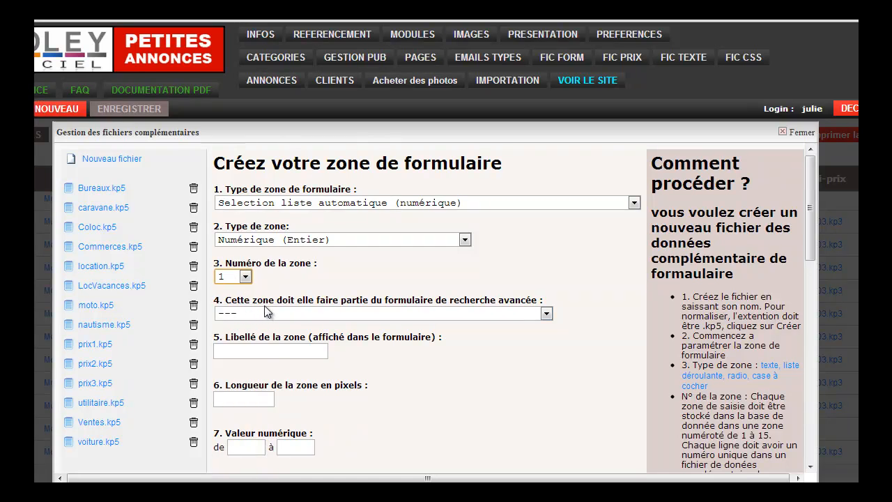
Include the zone in advanced search as "OUI : valeur exacte", label it Pointure and set its length to 100 pixels.
click(546, 314)
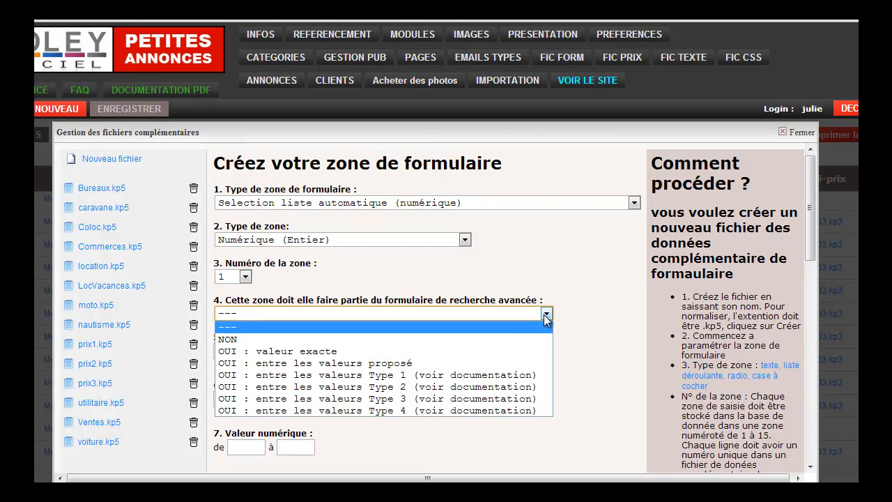
click(532, 358)
click(315, 355)
text(Pointure)
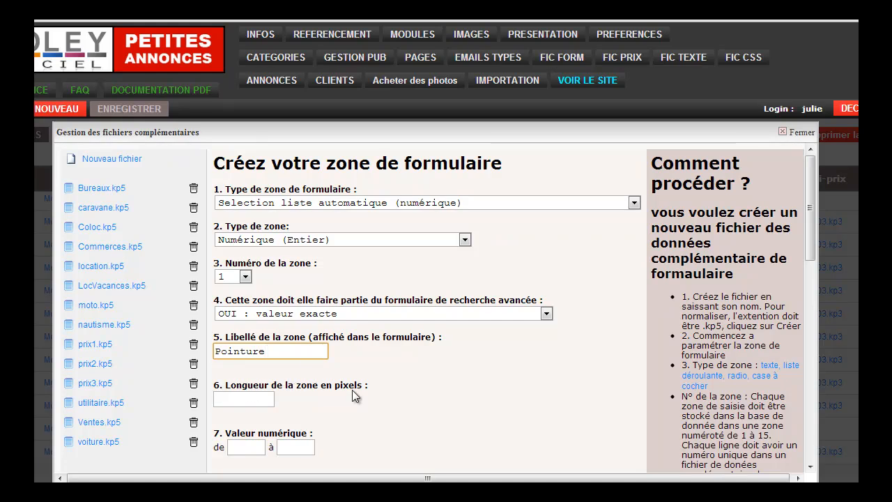
click(244, 398)
text(100)
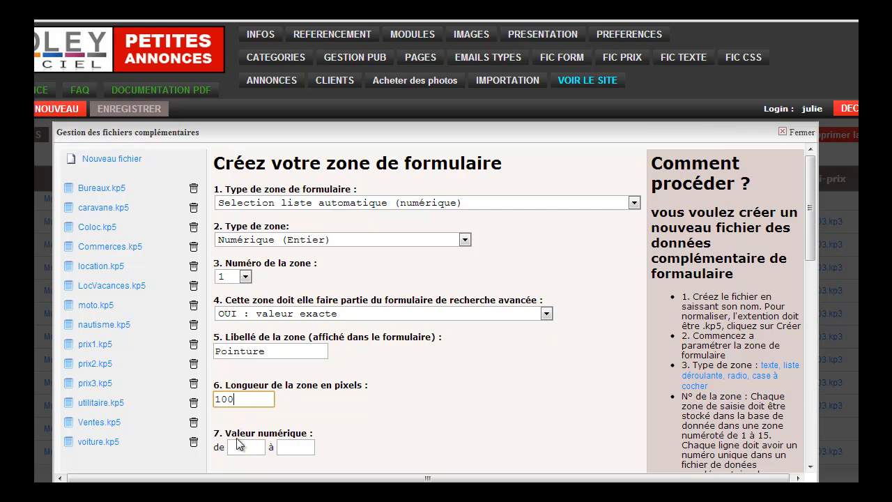
Set the zone's numeric range from 35 to 45 and add the zone to the form.
click(238, 442)
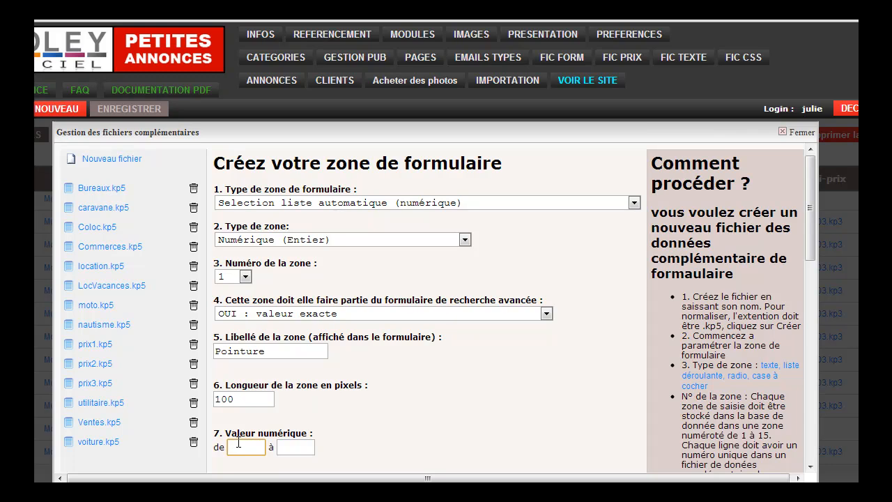
text(35)
click(283, 444)
text(45)
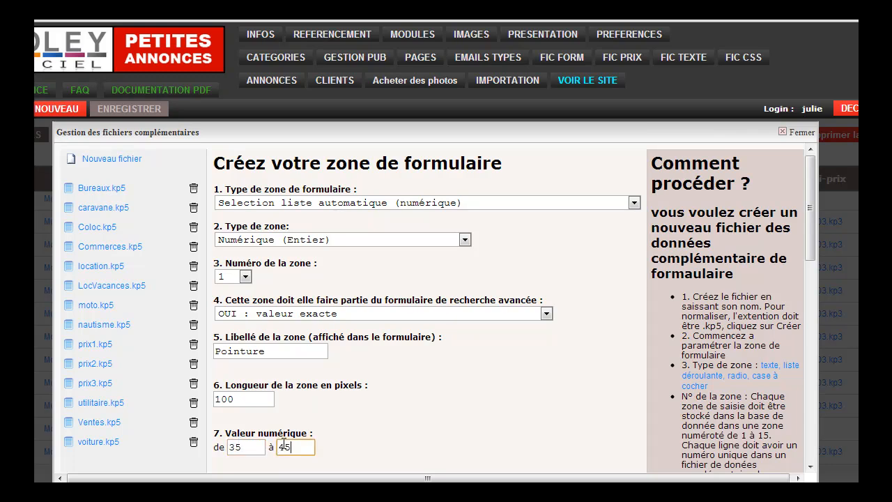
drag(806, 249, 808, 269)
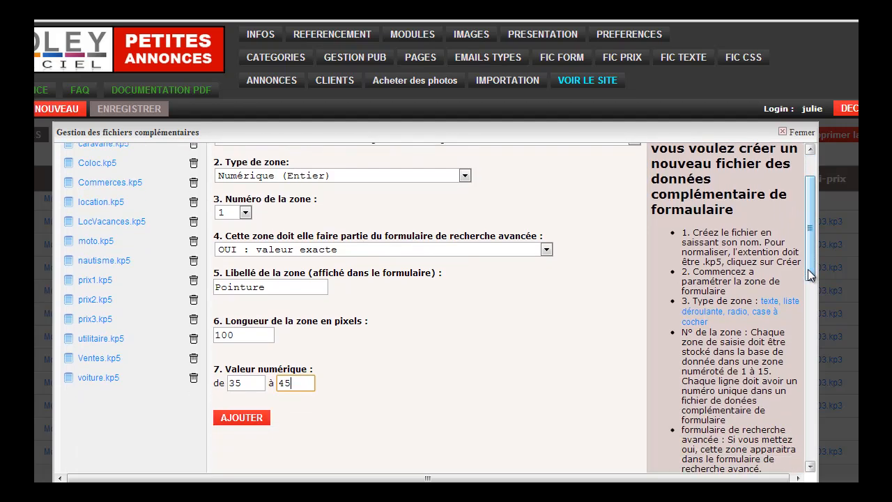
click(260, 418)
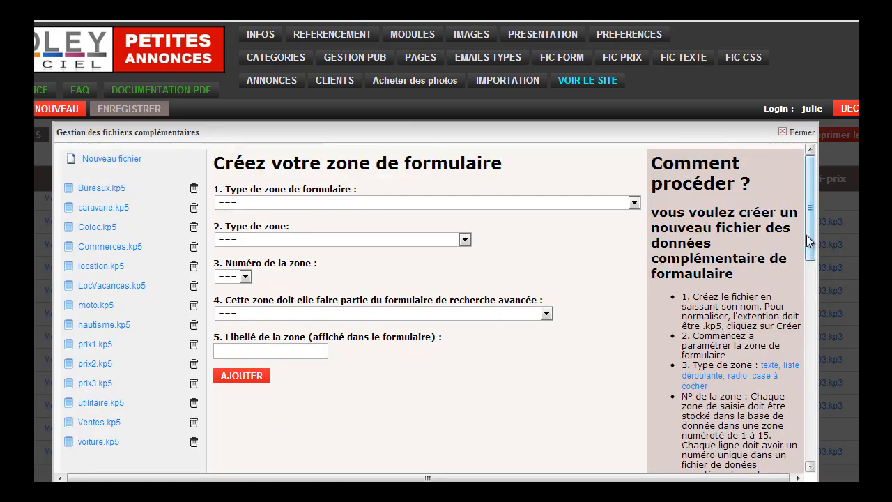
Check the new Pointure list in the preview of the complementary form.
drag(809, 230, 812, 393)
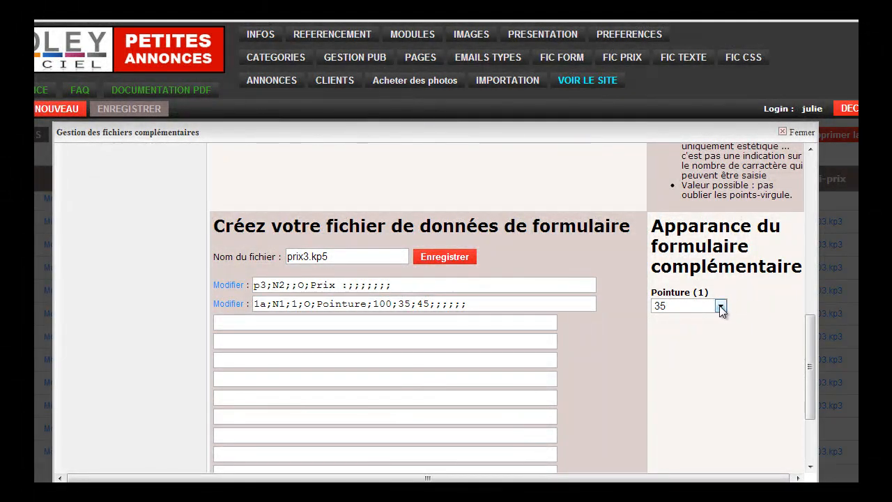
click(721, 307)
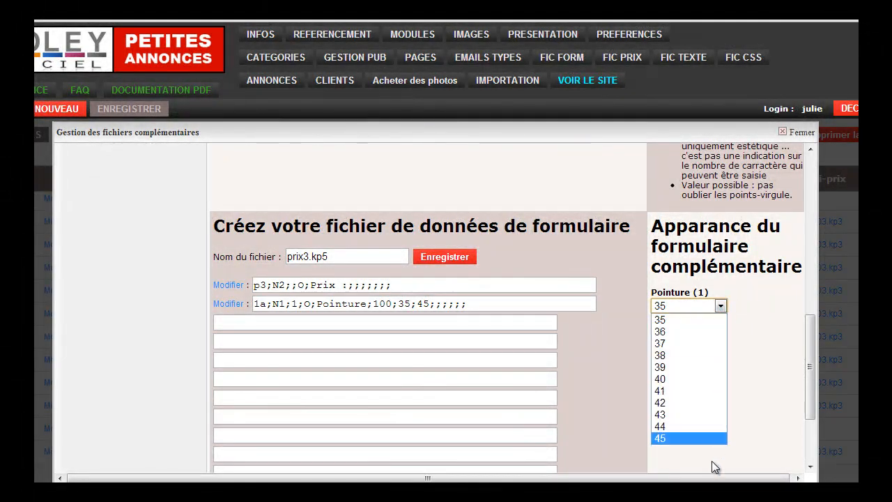
scroll(314, 319, down, 2)
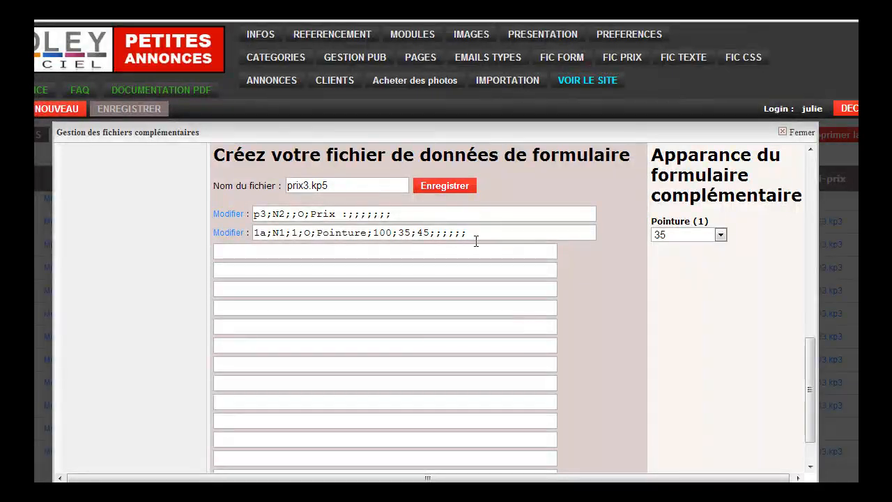
Edit the Pointure zone so its numeric range starts at 40, and apply the modification.
click(233, 236)
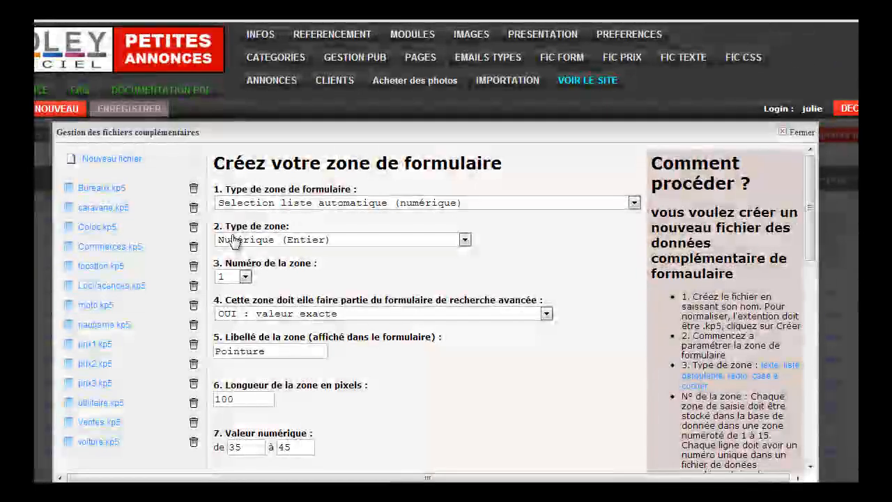
click(258, 450)
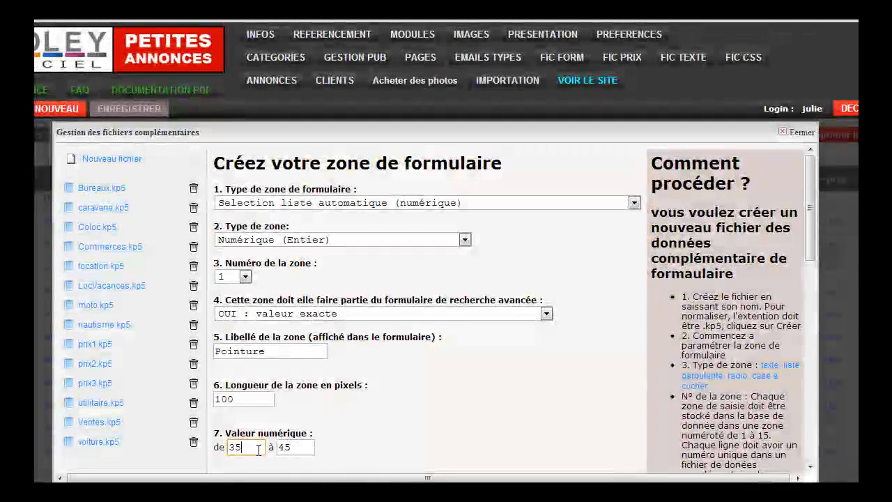
key(BackSpace)
key(BackSpace)
text(40)
drag(811, 226, 813, 339)
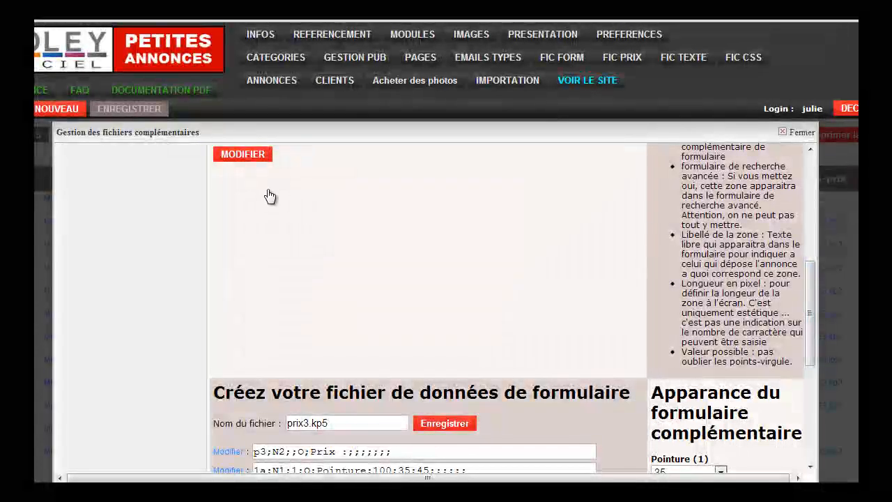
click(226, 155)
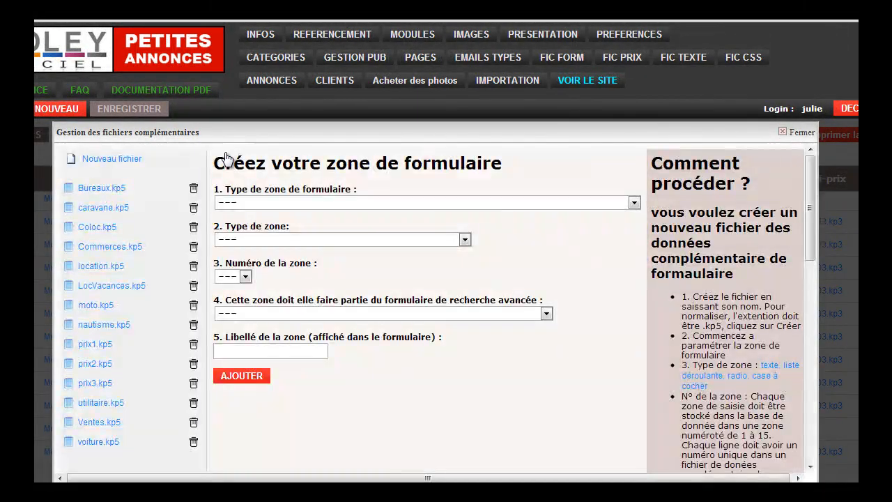
Define a second form zone of type "Texte", with data type "Alpha-numérique" and zone number 2.
mouse_move(812, 227)
mouse_down()
mouse_move(812, 255)
mouse_move(811, 222)
mouse_up()
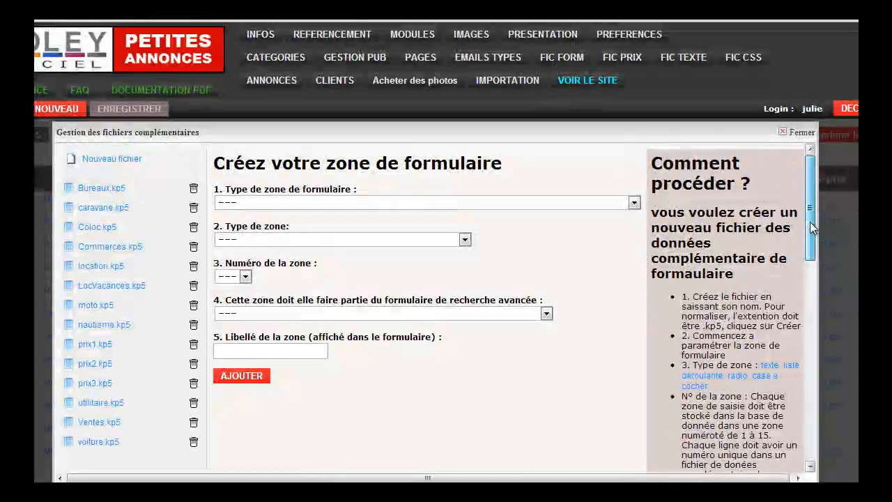
click(634, 203)
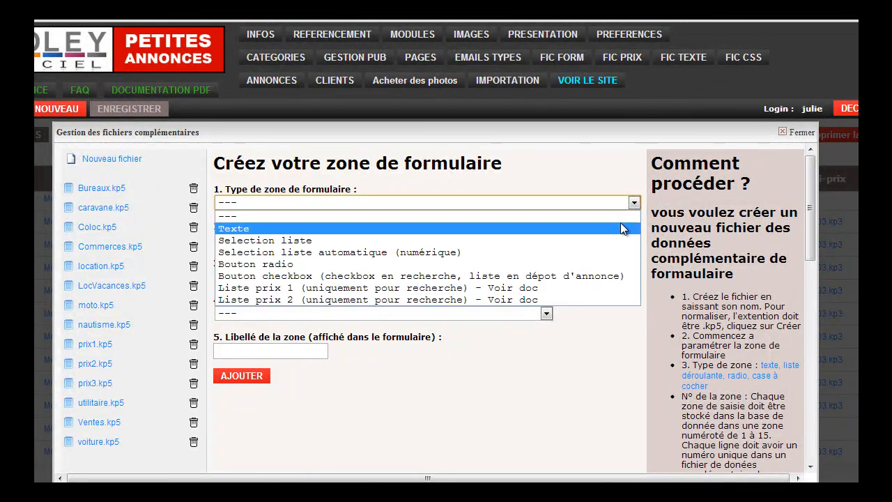
click(623, 229)
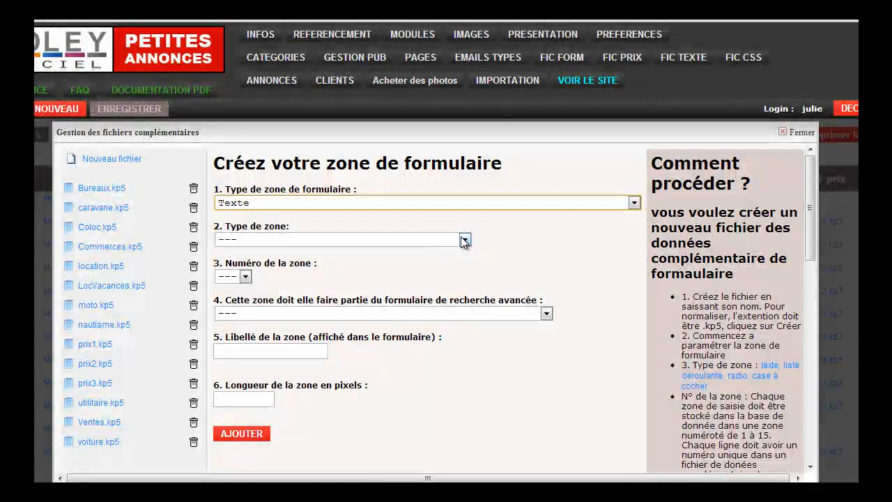
click(464, 239)
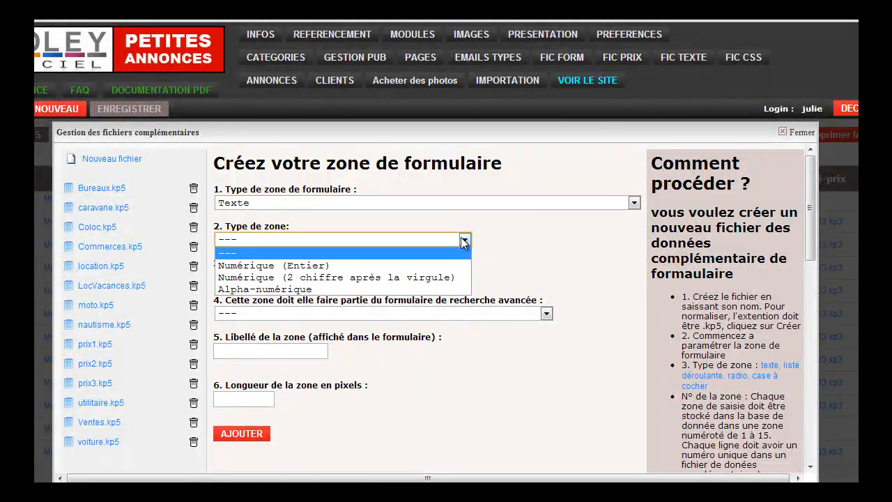
click(442, 288)
click(245, 276)
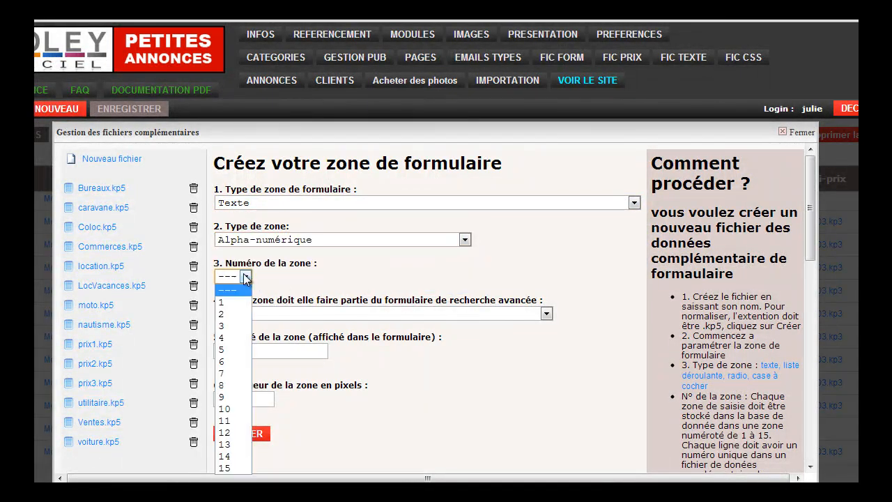
click(246, 315)
Include the zone in advanced search as "OUI : valeur exacte", label it Couleur, set its length to 300 pixels and add it.
click(502, 313)
click(527, 347)
click(292, 353)
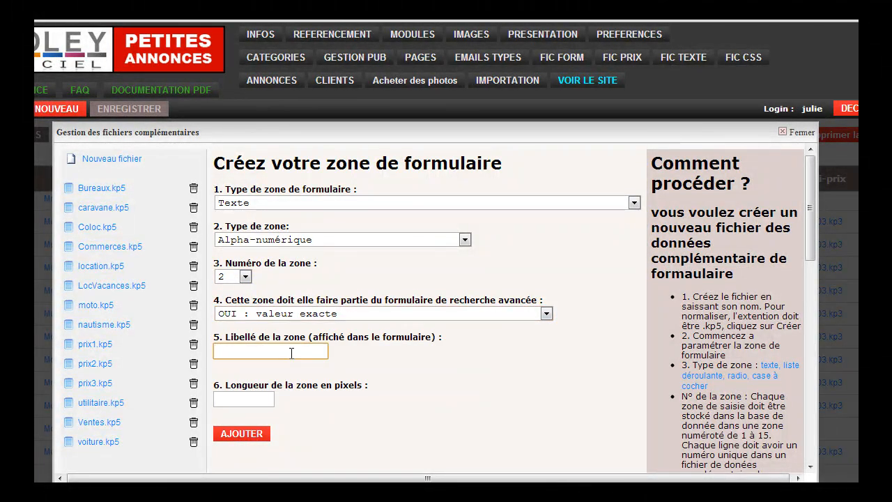
text(Couleur)
click(228, 403)
text(300)
click(233, 428)
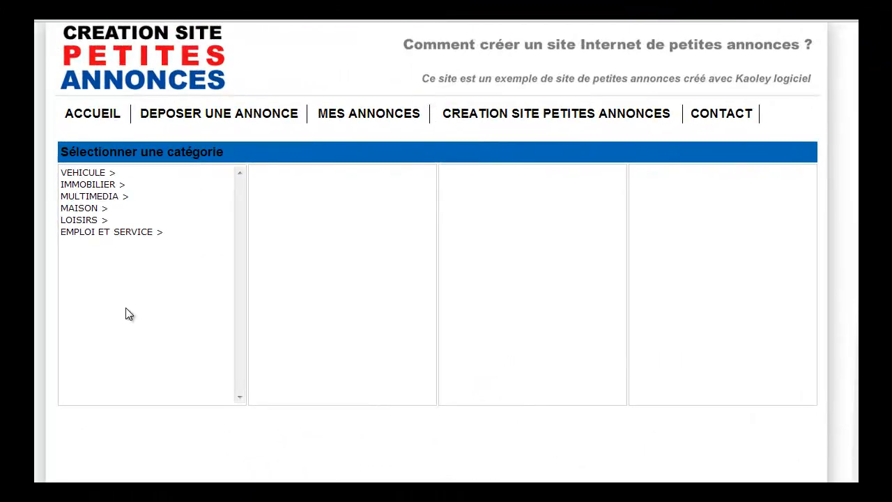
Open the public ad submission form for the MAISON > Chaussures category and check the Pointure list and Couleur field.
click(89, 209)
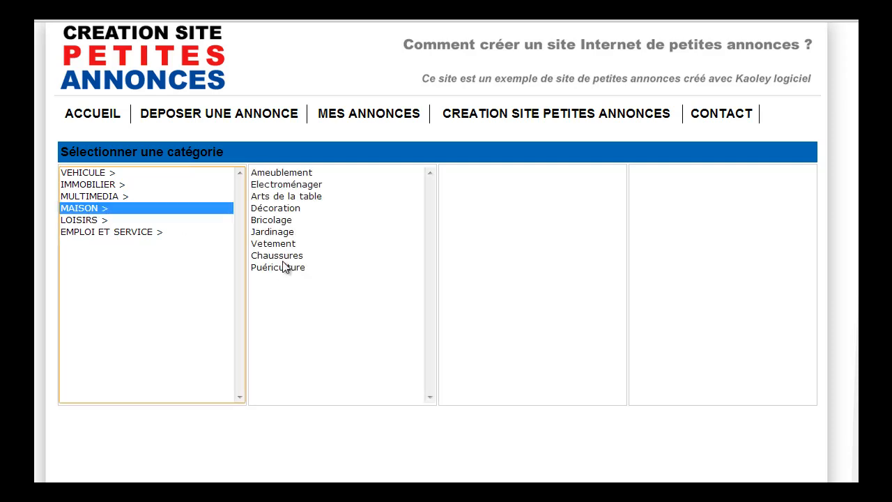
click(282, 256)
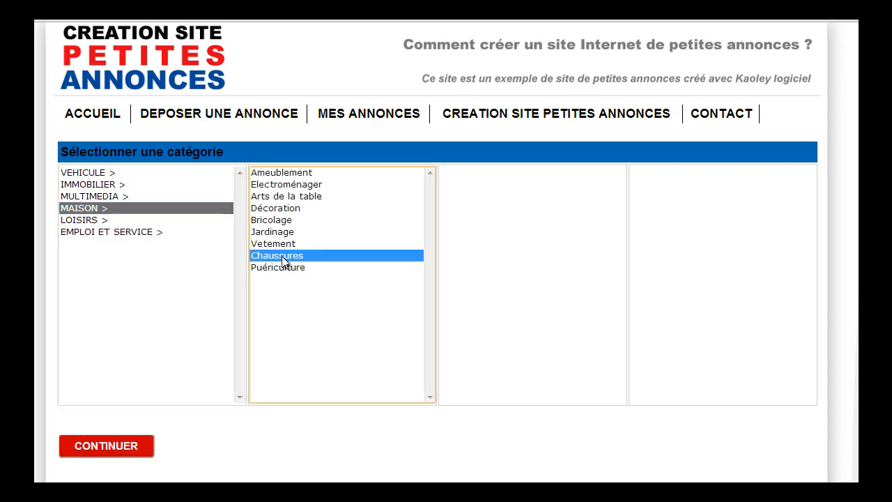
click(143, 447)
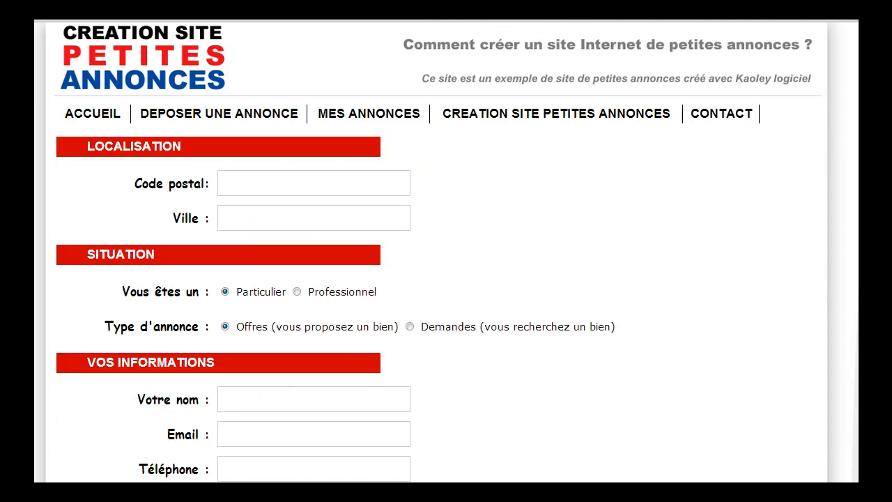
scroll(446, 279, down, 4)
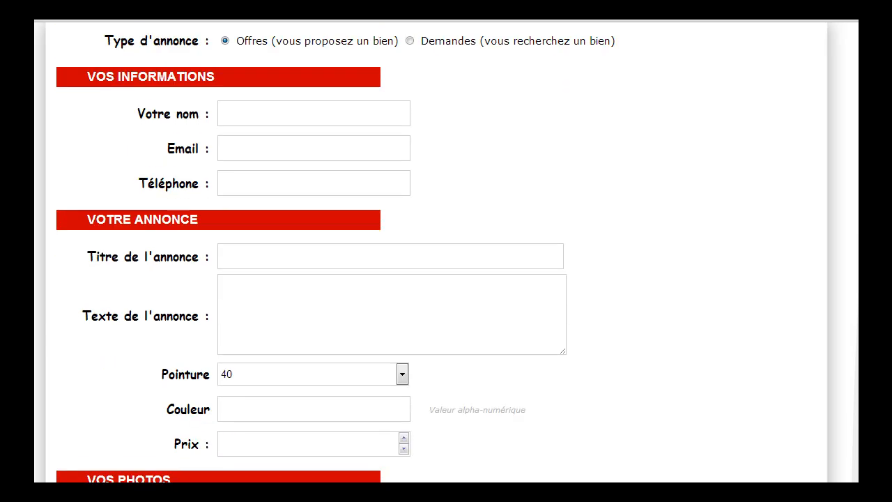
click(402, 365)
click(403, 365)
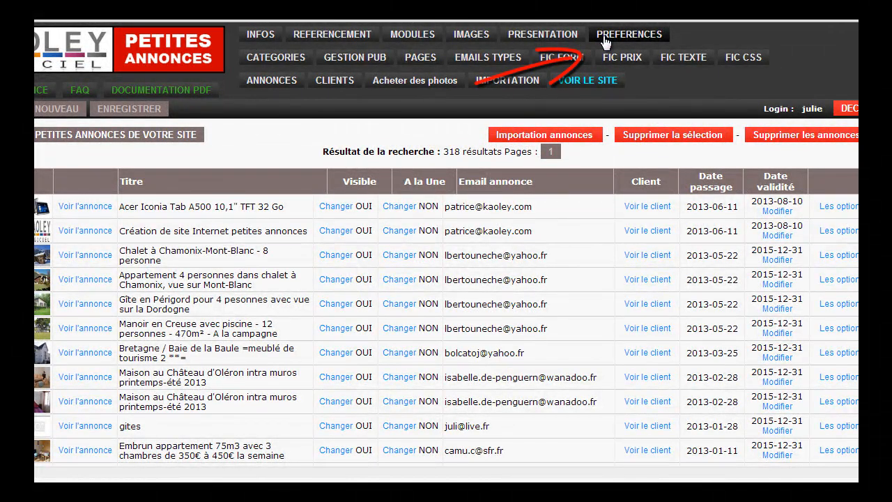
Open the site's general preferences in the back office and look through the parameter values.
click(606, 43)
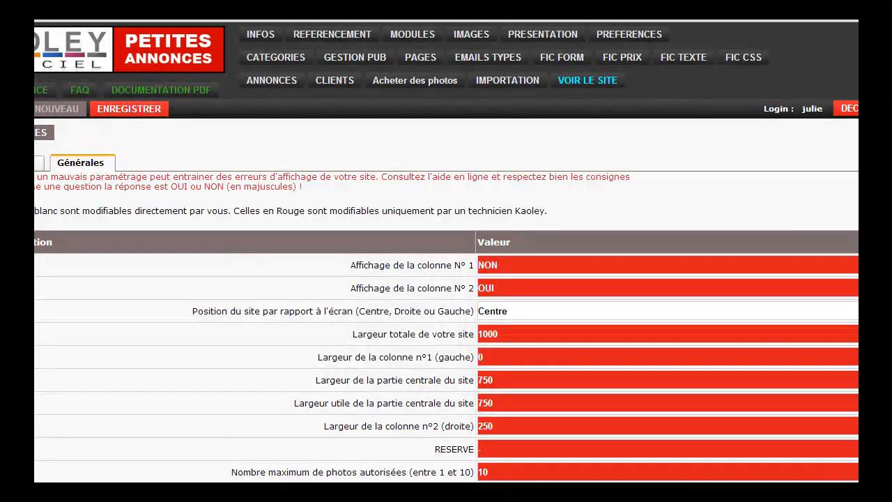
scroll(402, 341, down, 3)
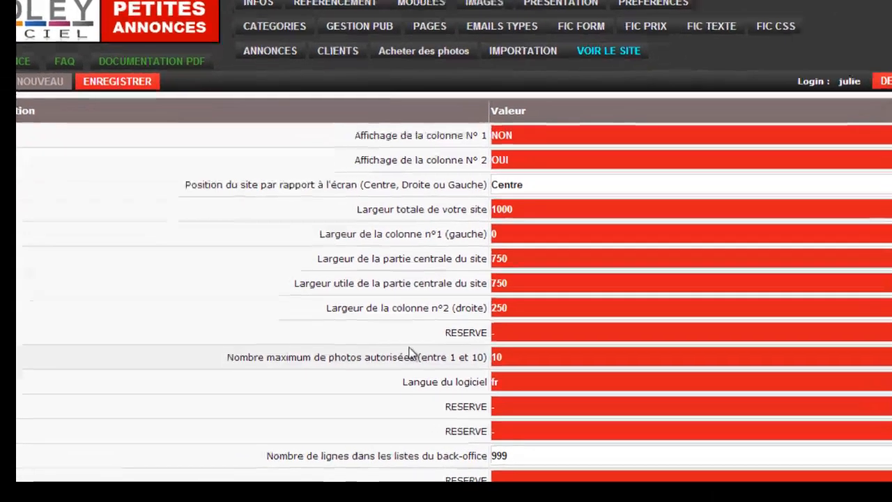